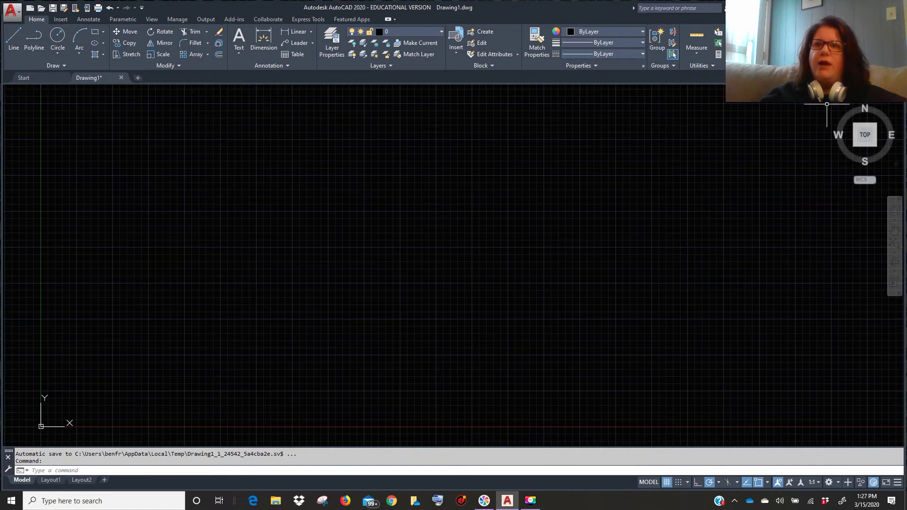
- Press Win+D to minimize the AutoCAD 2020 window and show the Windows desktop
key("super+d")
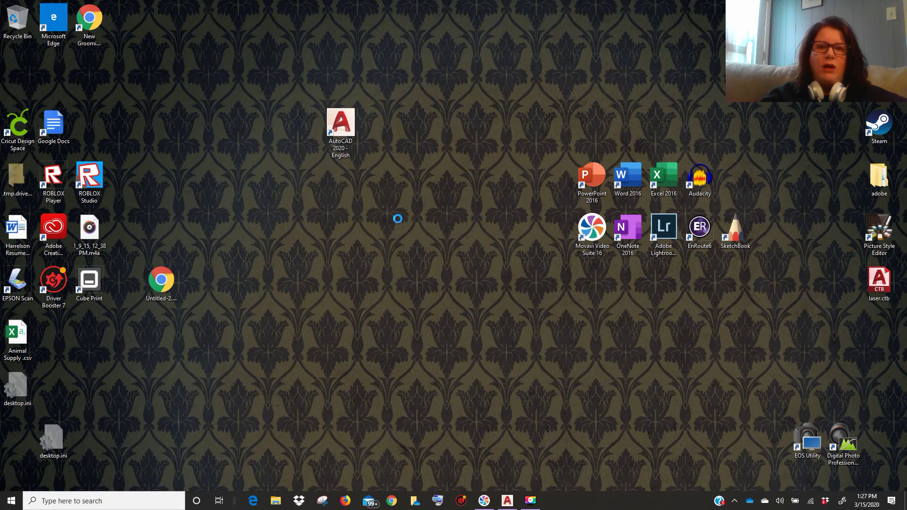
- Open Display settings from the desktop menu and check the text and app scale options, leaving 100%
right_click(398, 220)
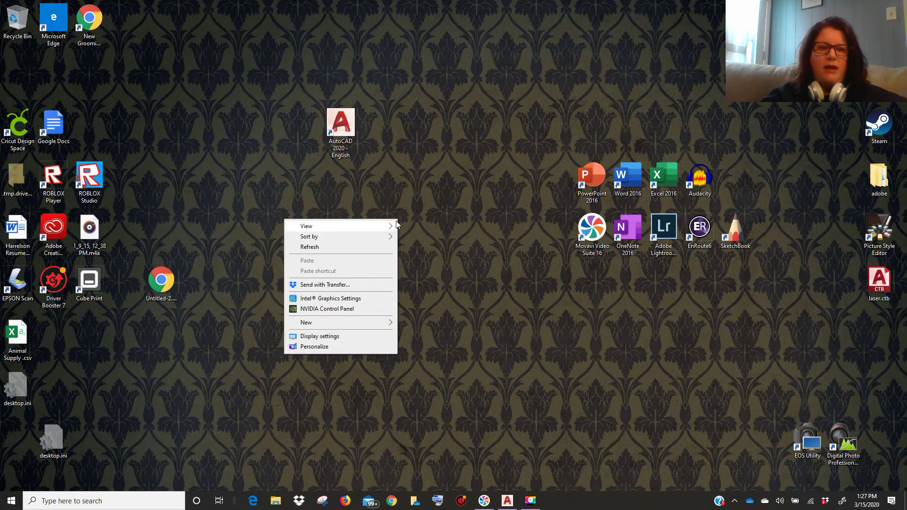
left_click(333, 338)
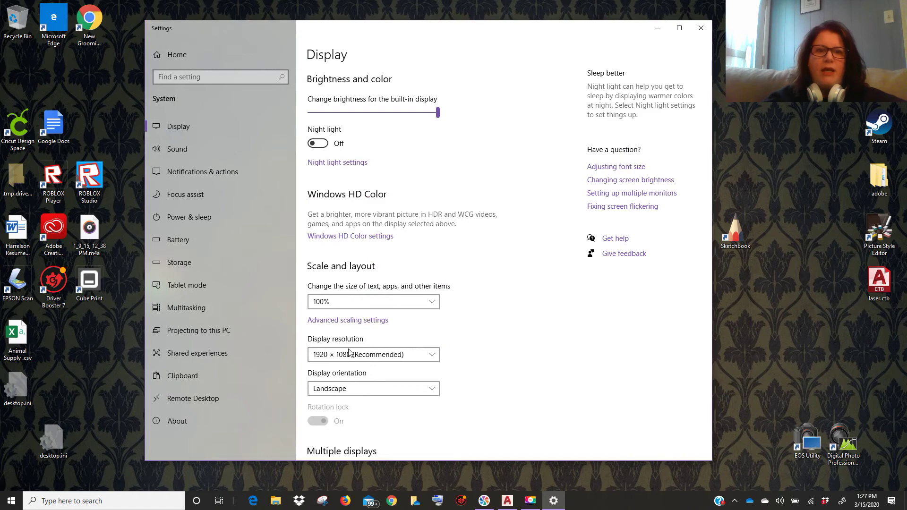
left_click(368, 306)
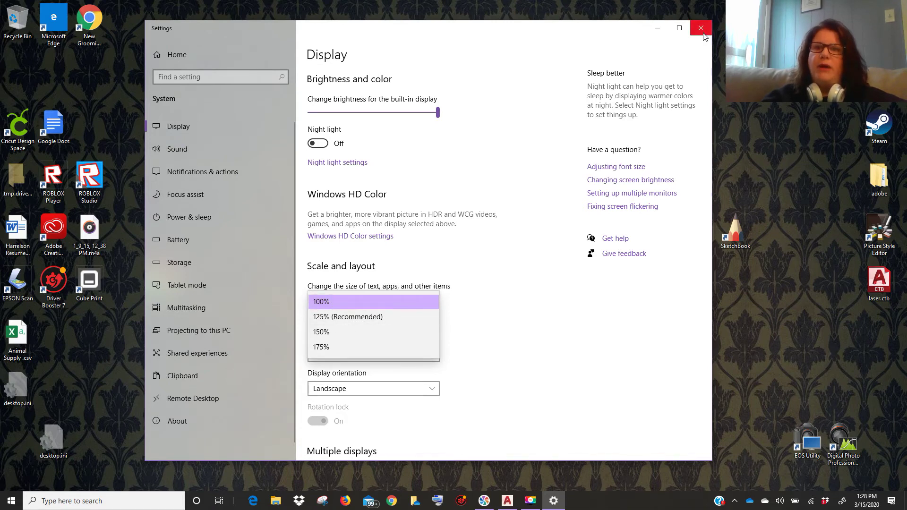
- Return to AutoCAD and add Coordinates, Dynamic Input, LineWeight and Units to the status bar
left_click(554, 501)
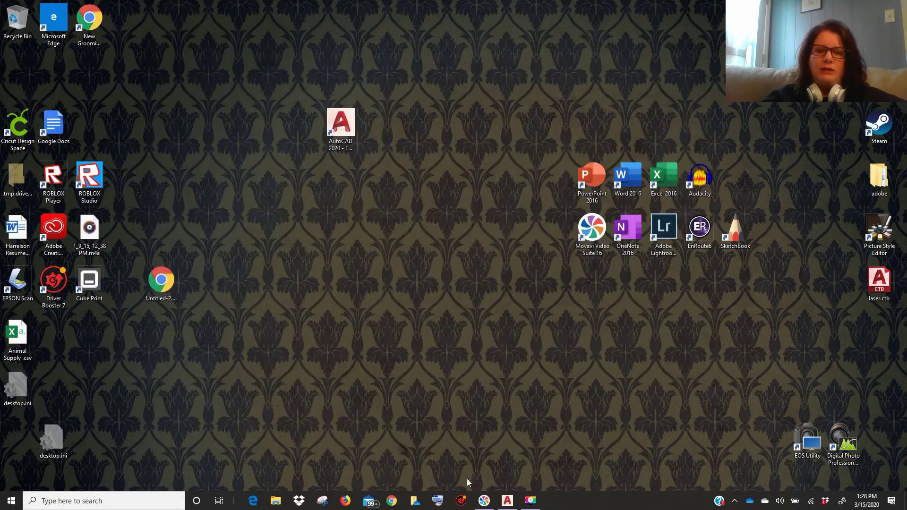
left_click(508, 501)
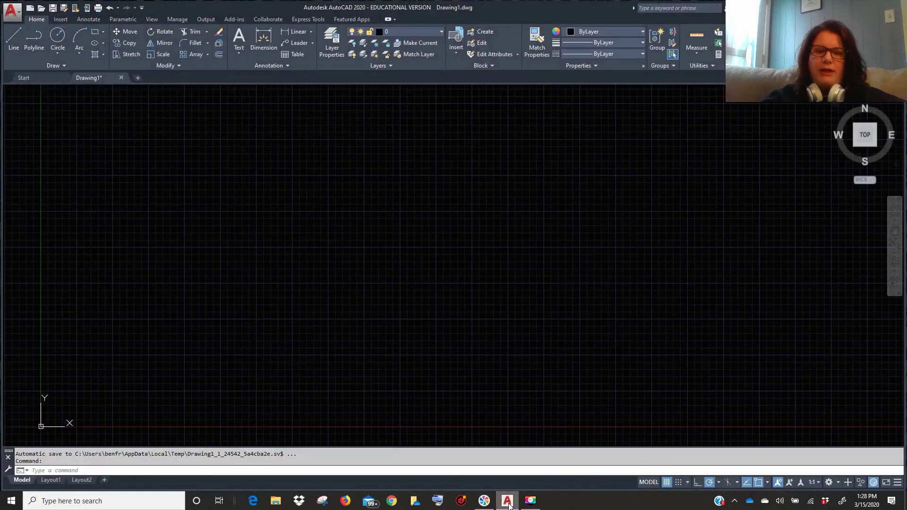
left_click(898, 482)
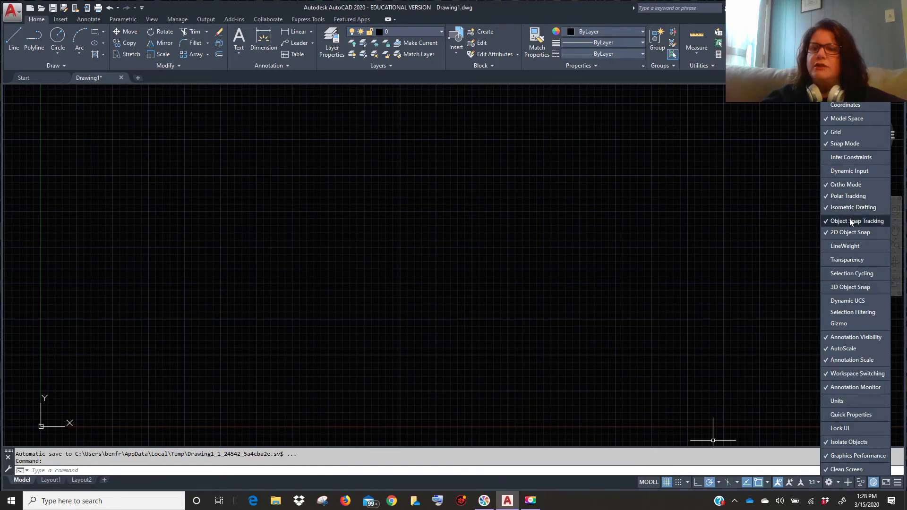
left_click(849, 105)
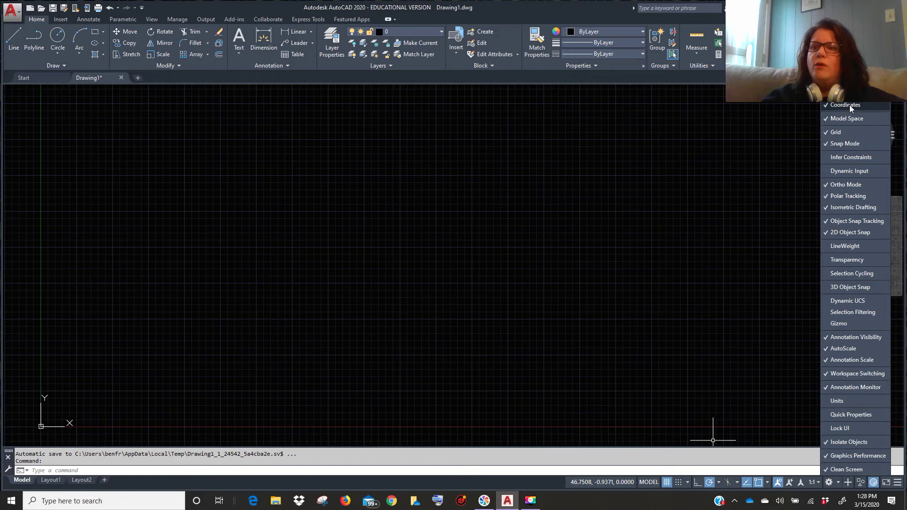
left_click(844, 172)
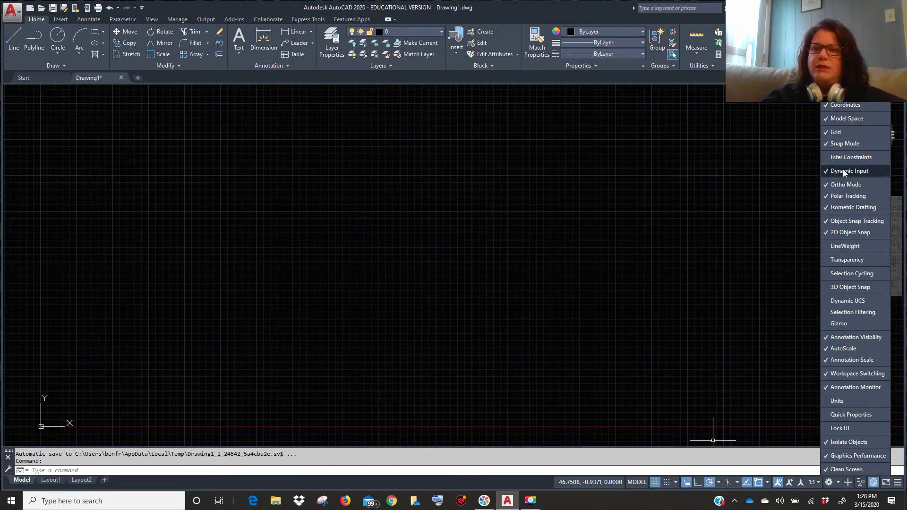
left_click(844, 246)
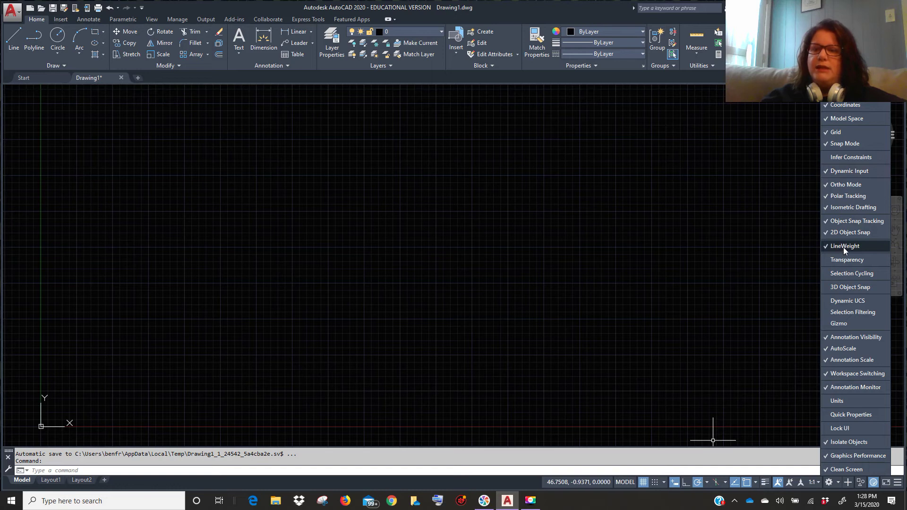
left_click(838, 402)
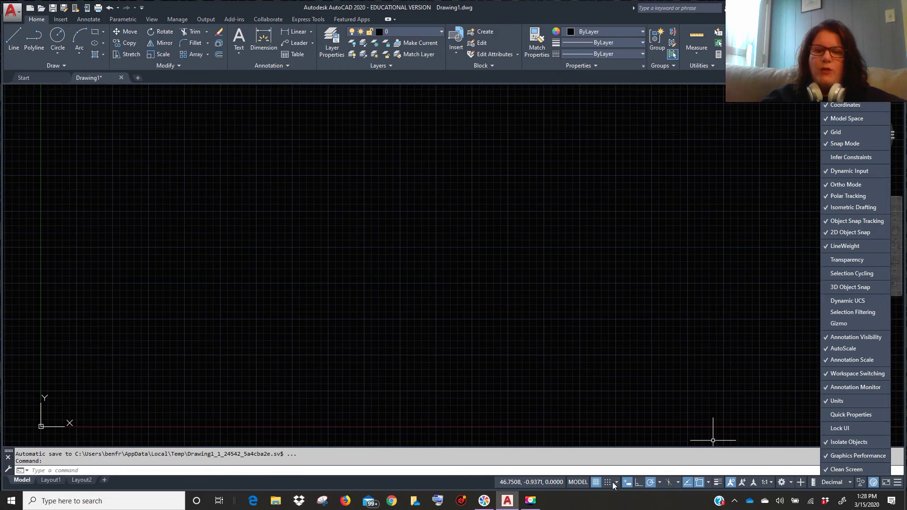
left_click(768, 430)
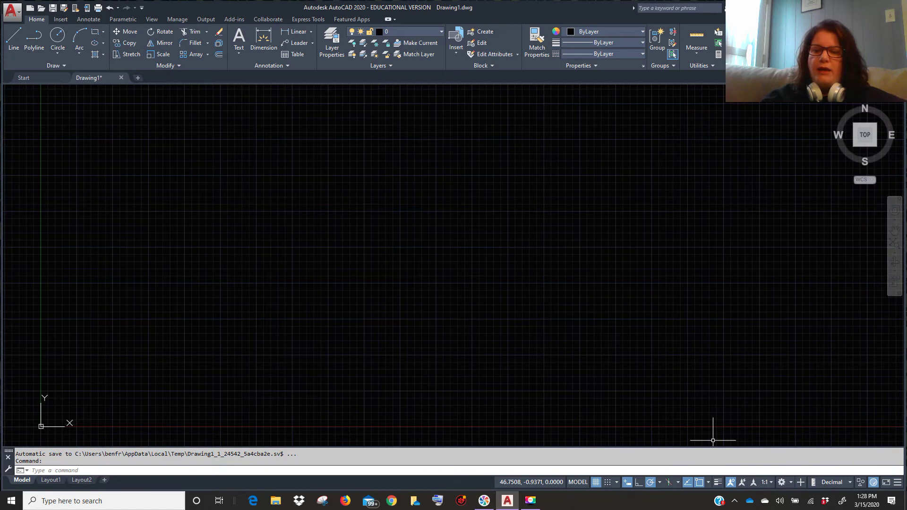
- Check Midpoint in the Object Snap list and switch the drawing grid off
left_click(708, 483)
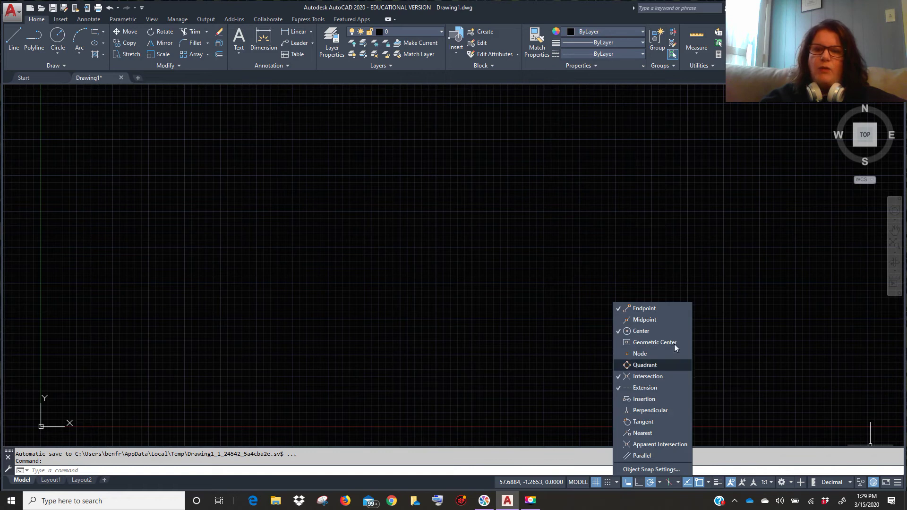
left_click(644, 319)
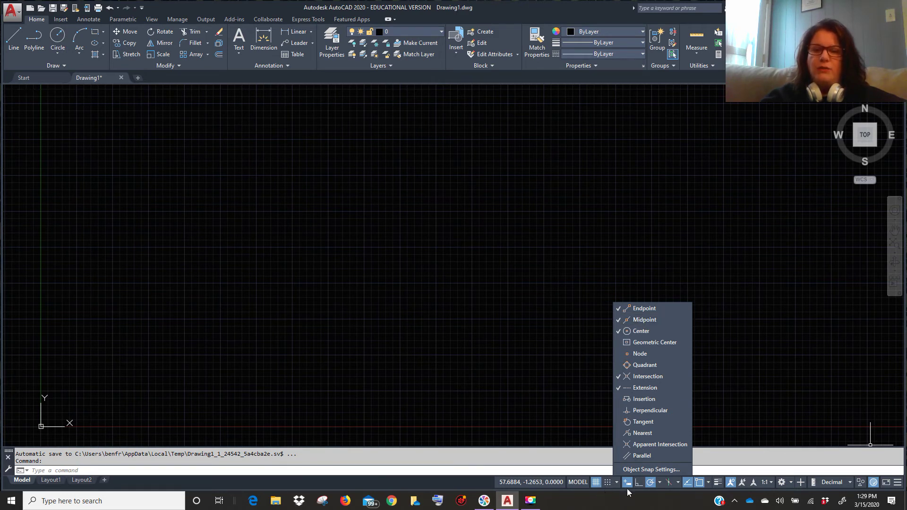
left_click(598, 484)
left_click(597, 483)
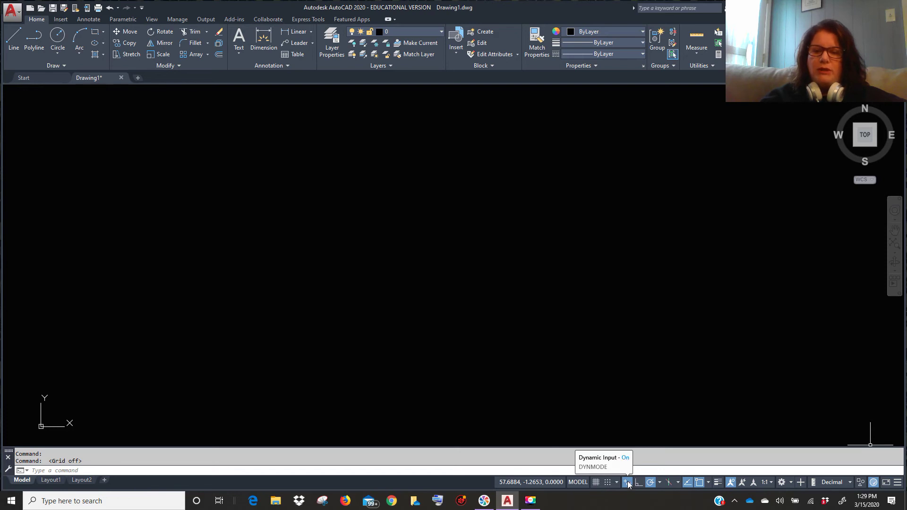
- Turn on the Lineweight and Show annotation objects toggles on the status bar
left_click(660, 482)
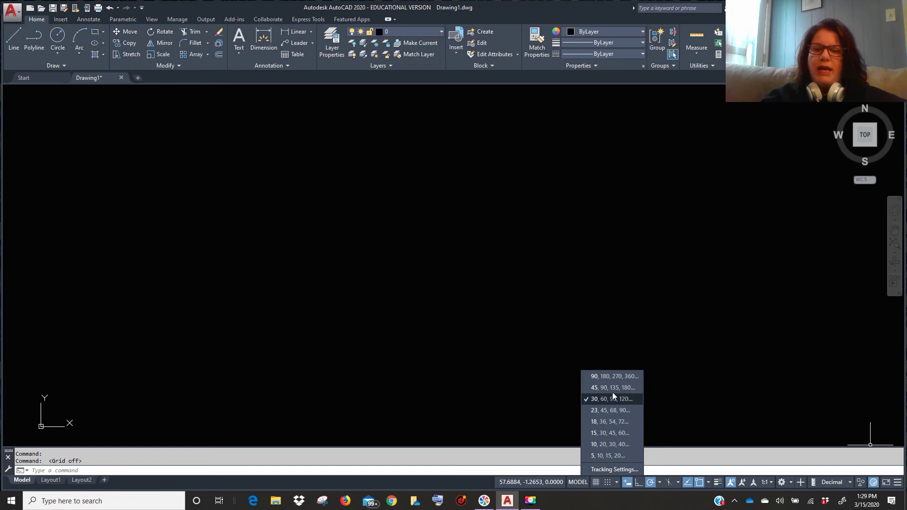
left_click(728, 500)
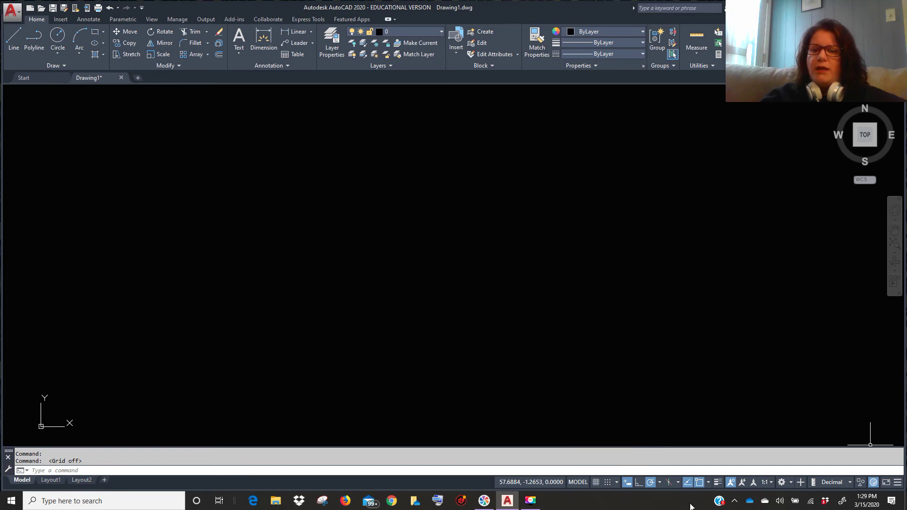
left_click(719, 484)
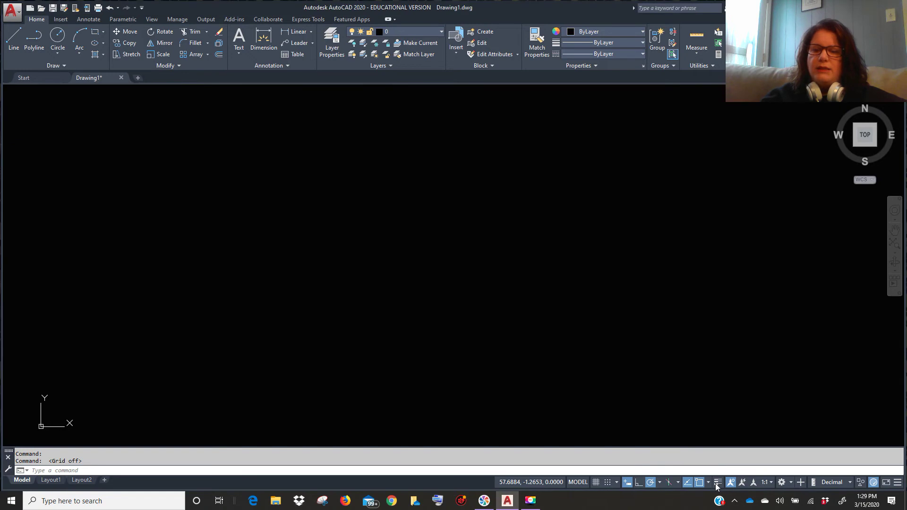
left_click(718, 483)
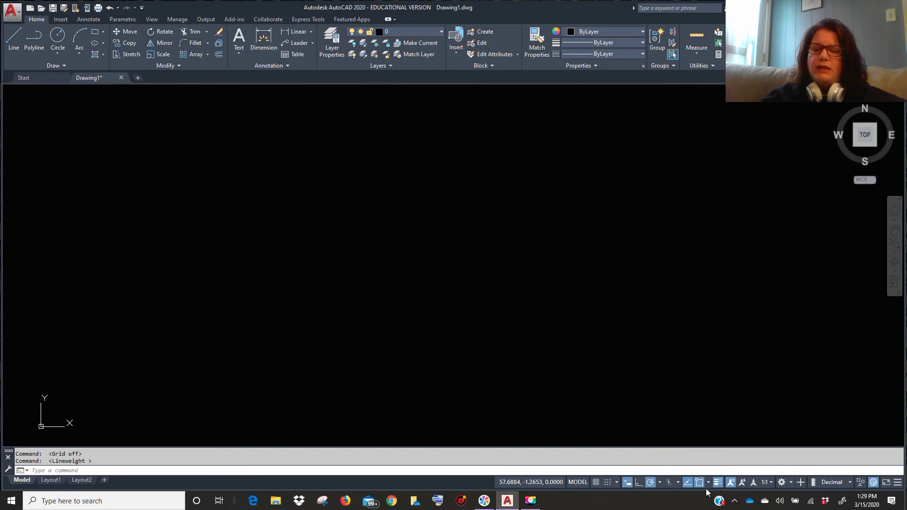
left_click(732, 483)
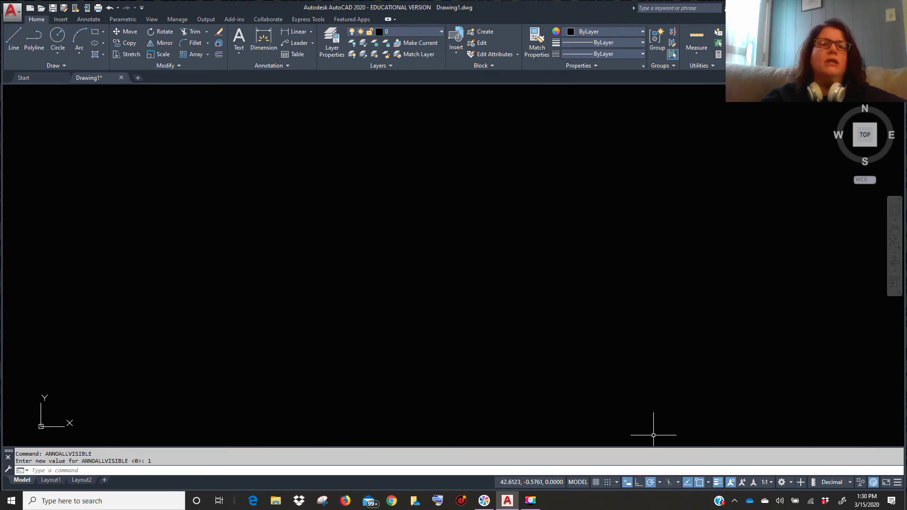
- In Options > Display > Colors, set the 2D model space uniform background to White
right_click(433, 251)
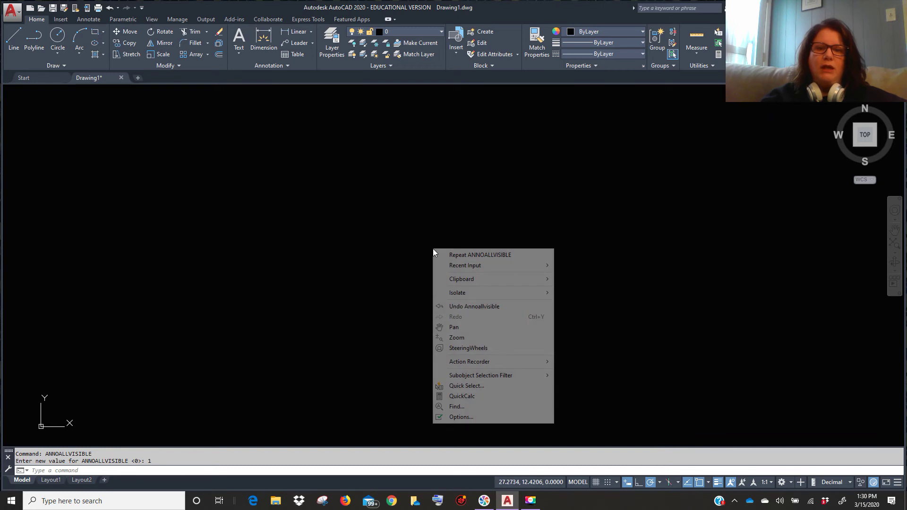
left_click(461, 417)
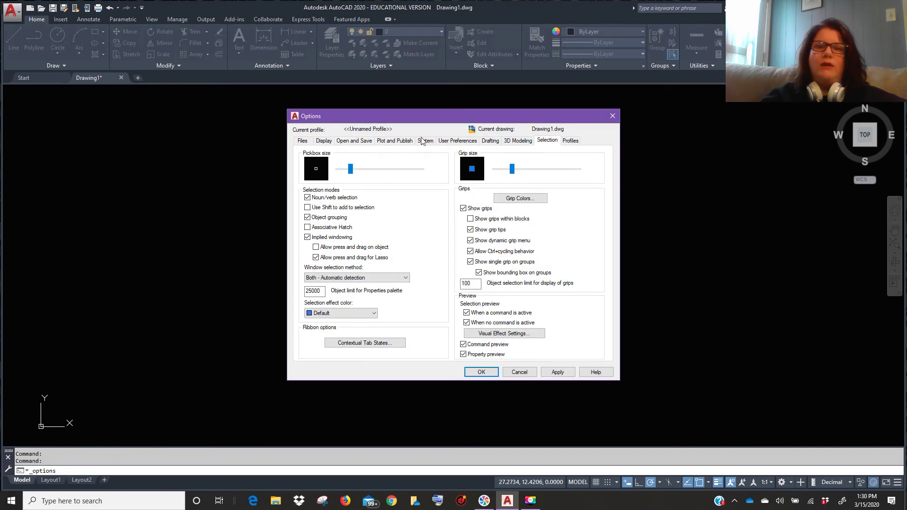
left_click(305, 141)
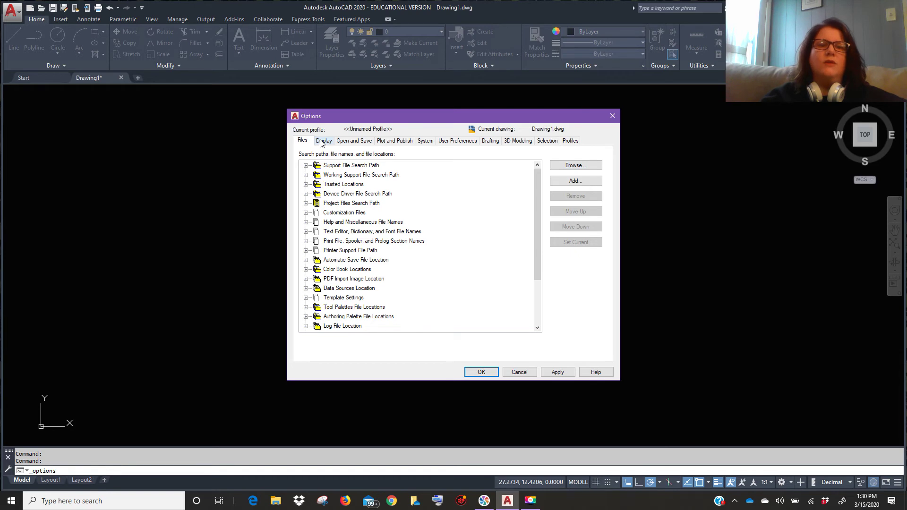
left_click(324, 144)
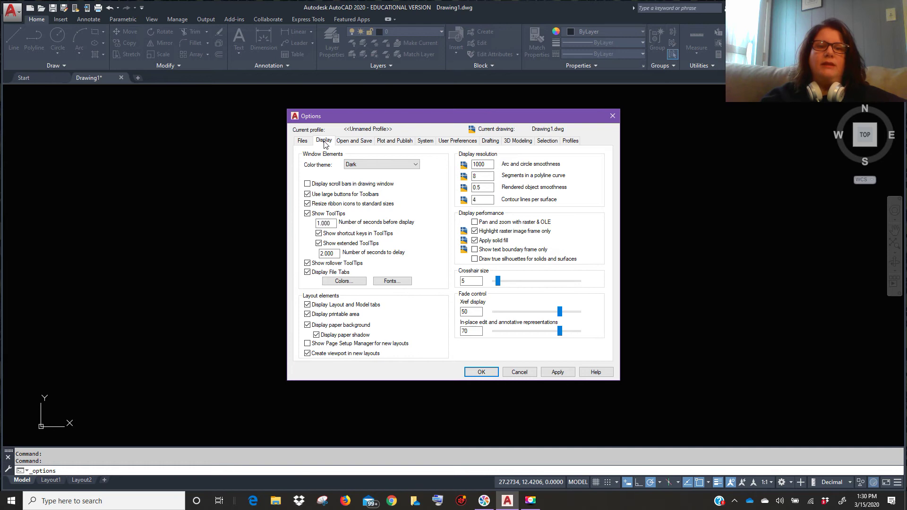
left_click(343, 282)
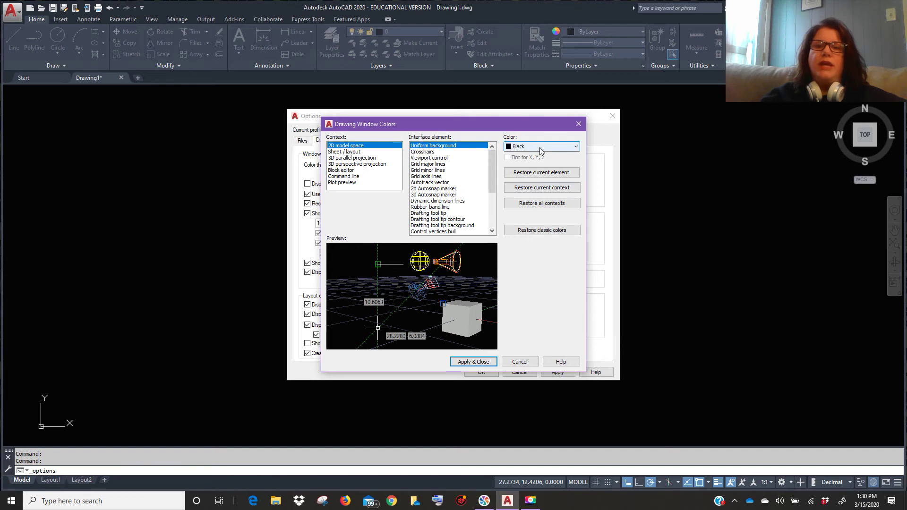
left_click(539, 147)
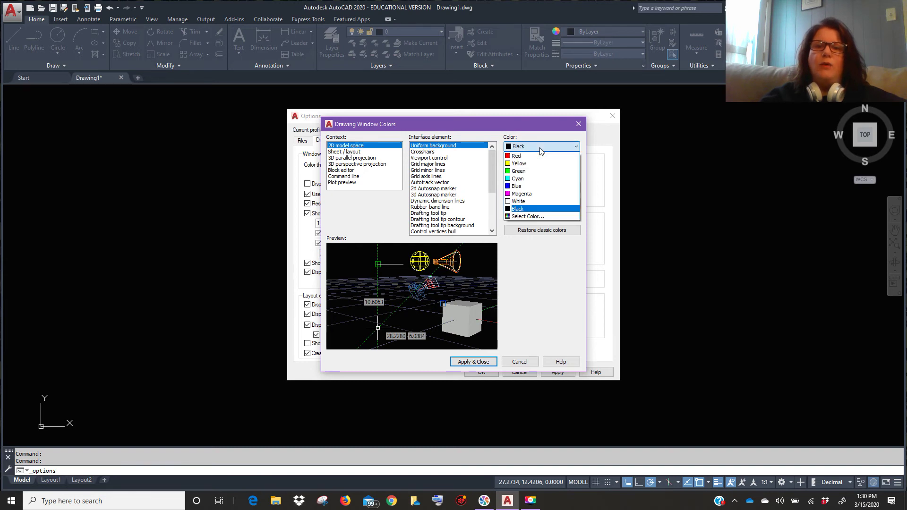
left_click(523, 202)
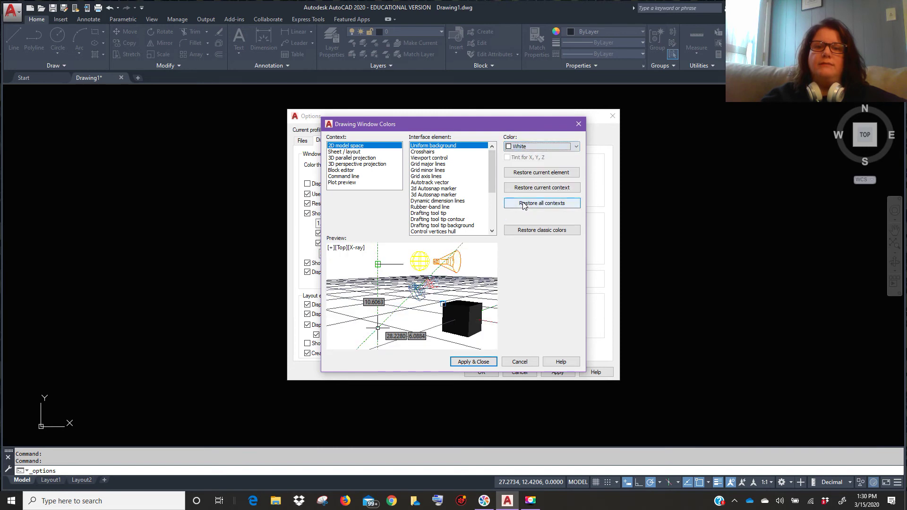
left_click(476, 362)
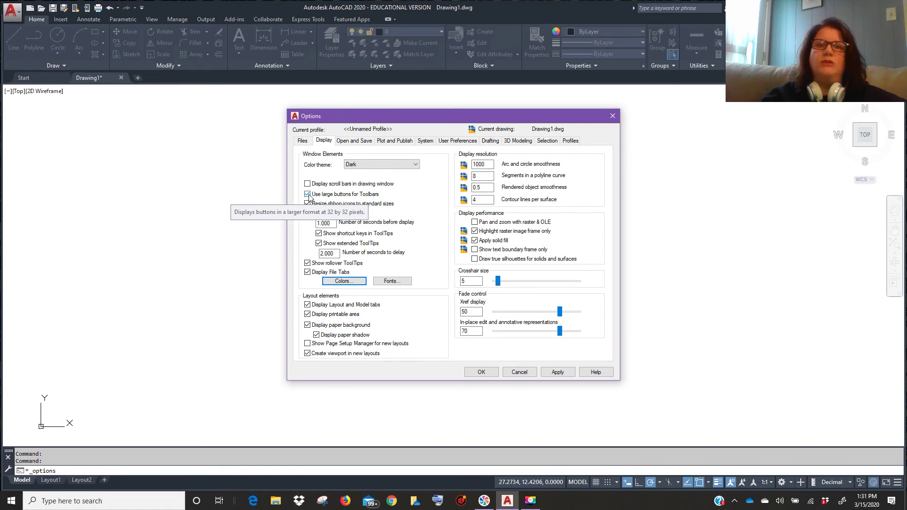
- Switch the Options dialog to the Open and Save tab, showing autosave every 10 minutes
left_click(355, 141)
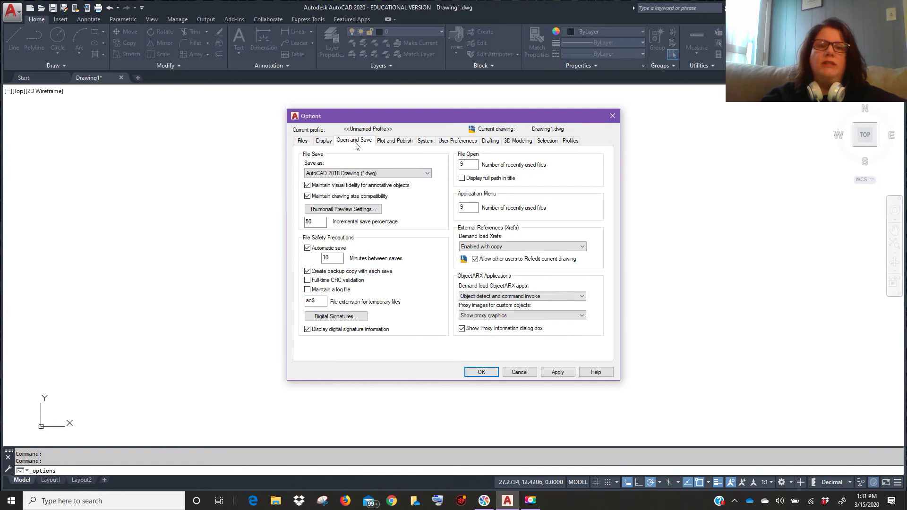
- Set autosave to 3 minutes, enable Full-time CRC validation and log file, then show User Preferences
double_click(333, 258)
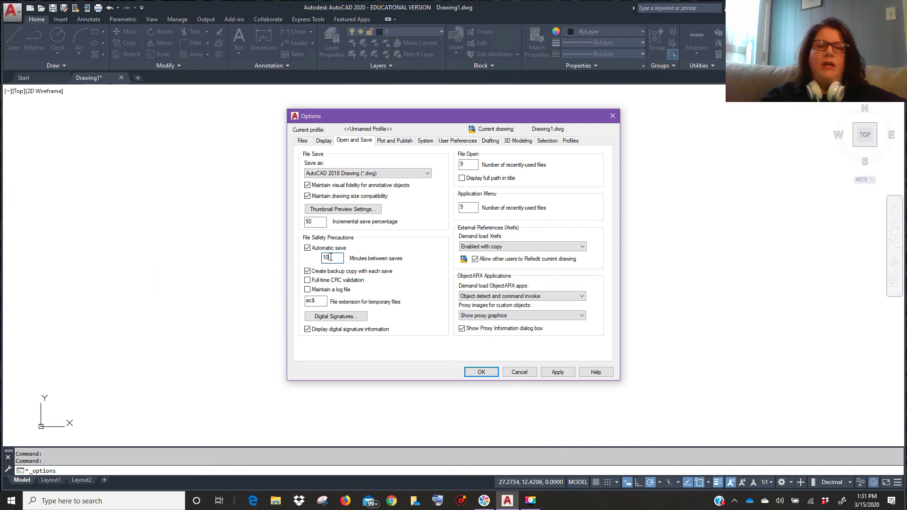
type("3")
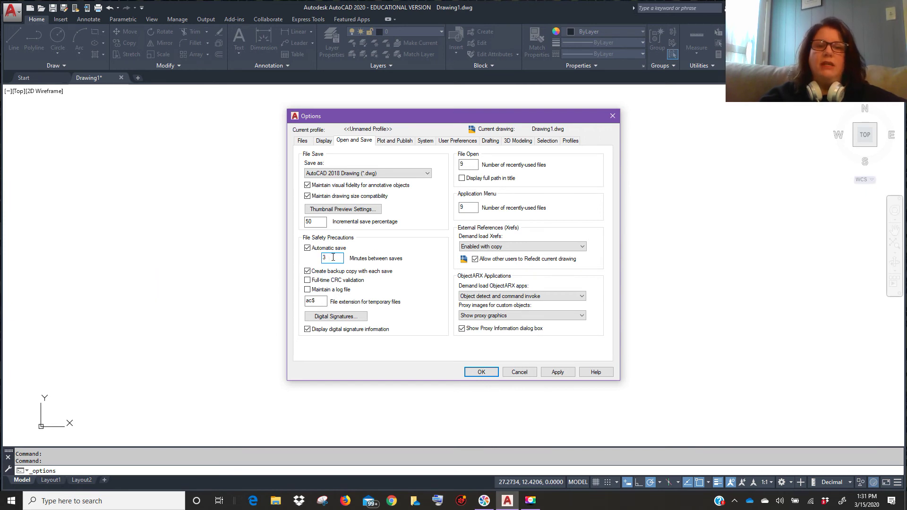
left_click(307, 280)
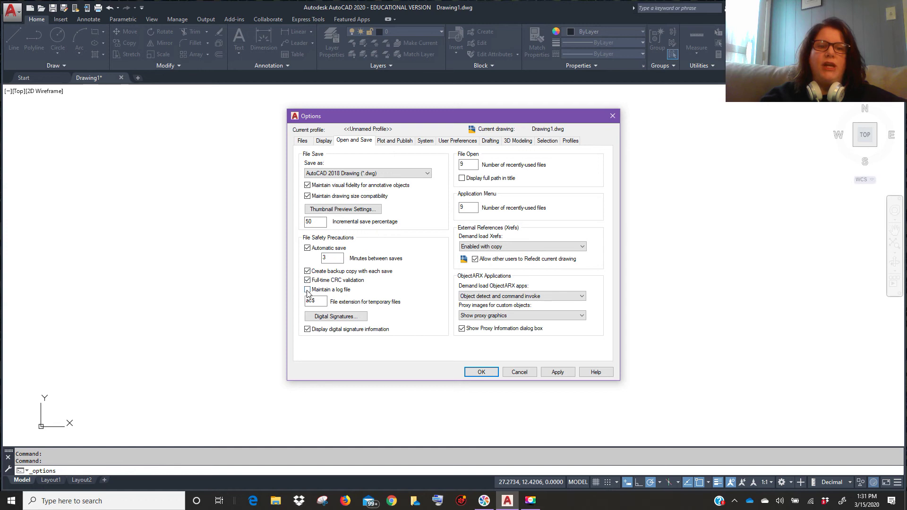
left_click(307, 290)
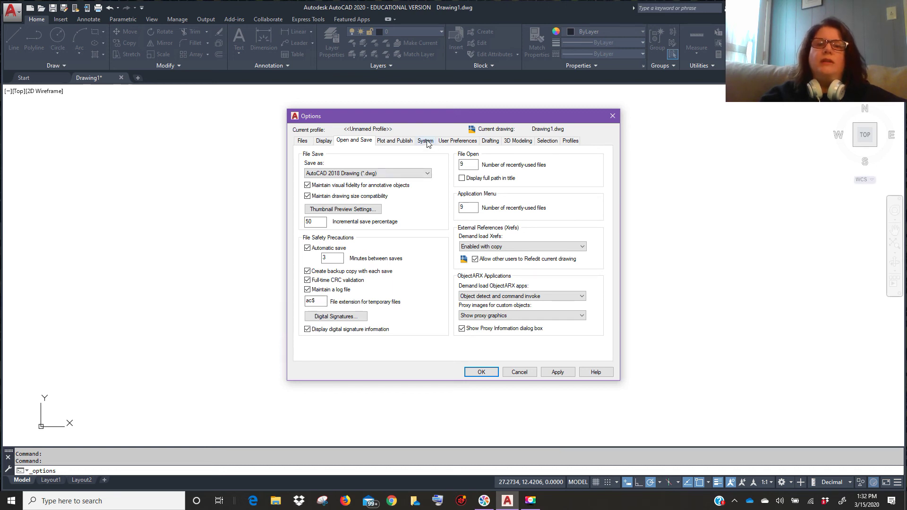
left_click(459, 141)
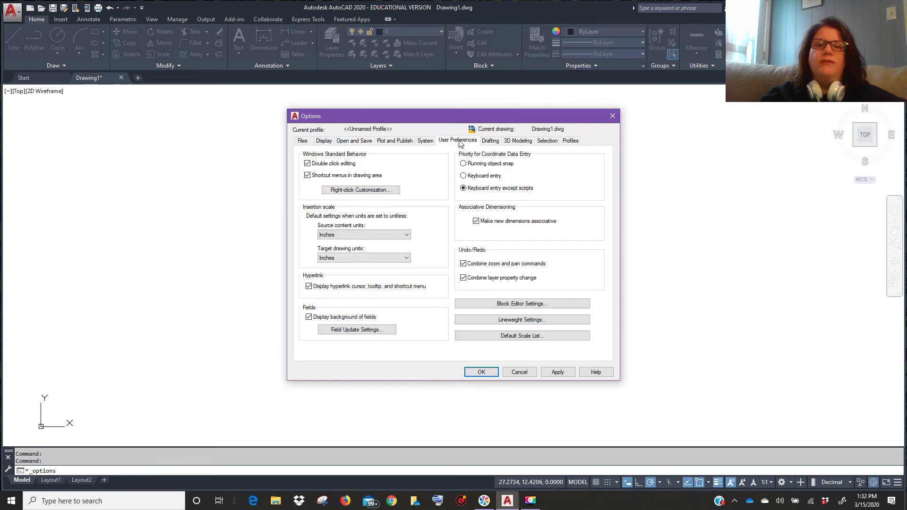
- Adjust the lineweight display scale slider, apply it, then move to the Drafting tab
left_click(526, 321)
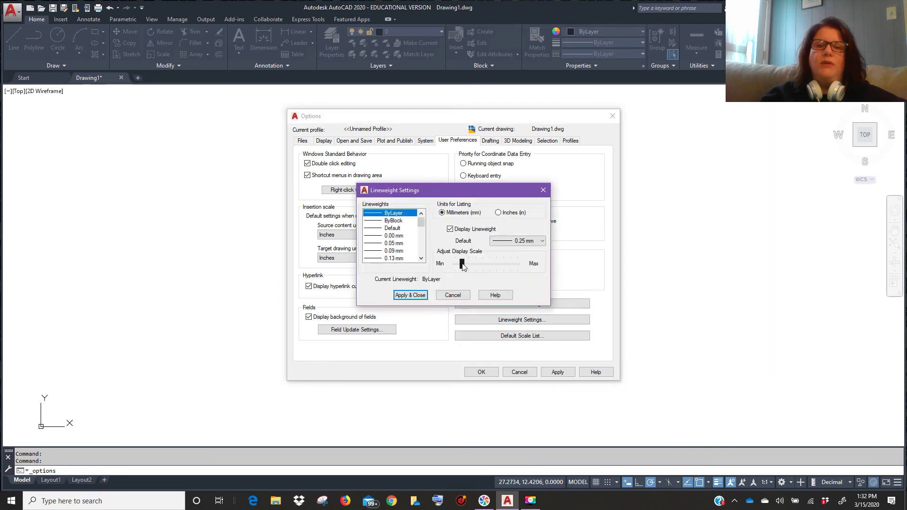
mouse_move(462, 265)
left_mouse_down()
mouse_move(487, 265)
mouse_move(462, 267)
left_mouse_up()
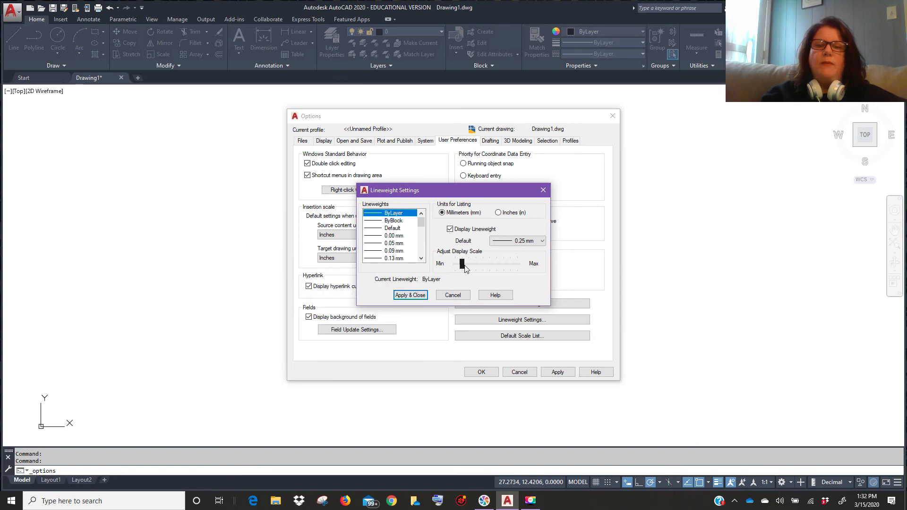
mouse_move(463, 267)
left_mouse_down()
mouse_move(510, 269)
mouse_move(462, 267)
left_mouse_up()
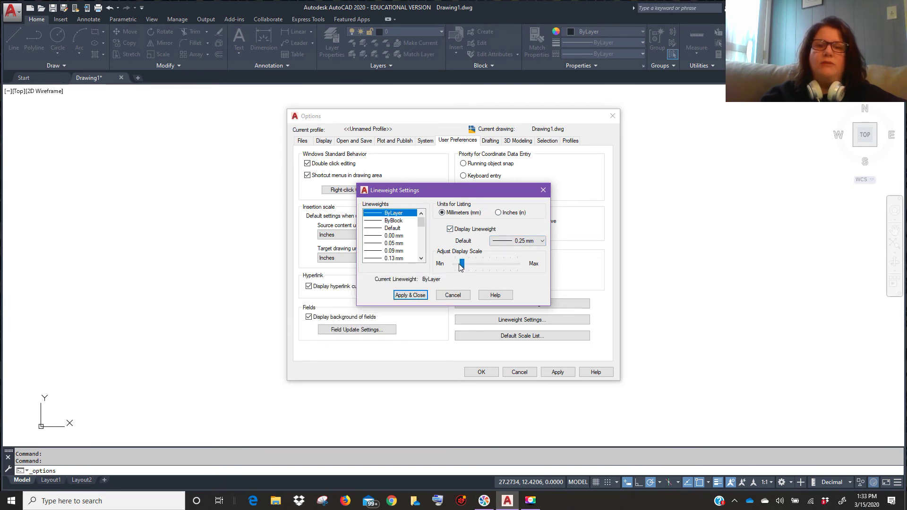
left_click(418, 295)
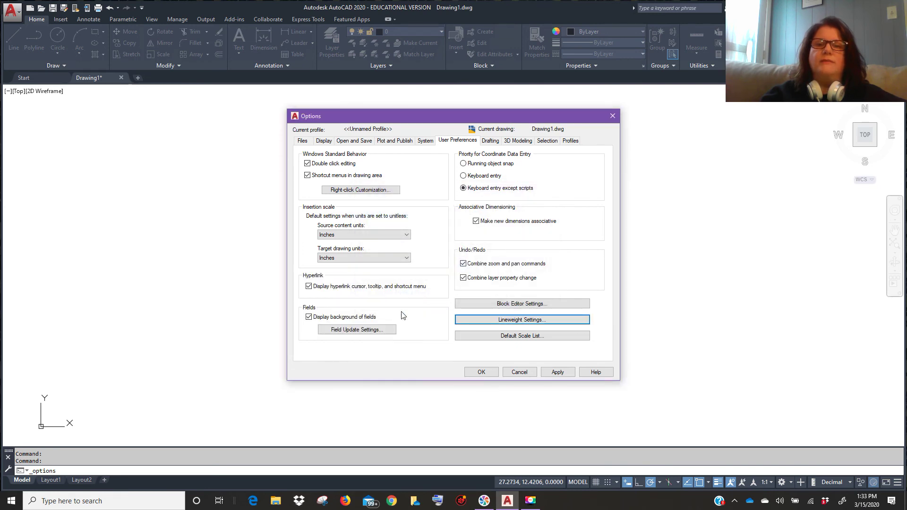
left_click(491, 141)
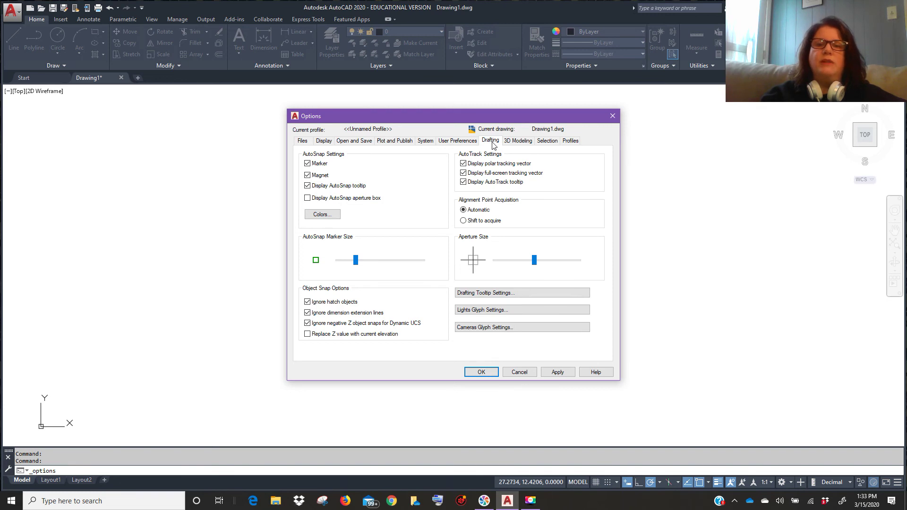
- On 3D Modeling, clear the ViewCube boxes for 2D Wireframe and other styles, and the 2D Wireframe UCS icon
left_click(516, 141)
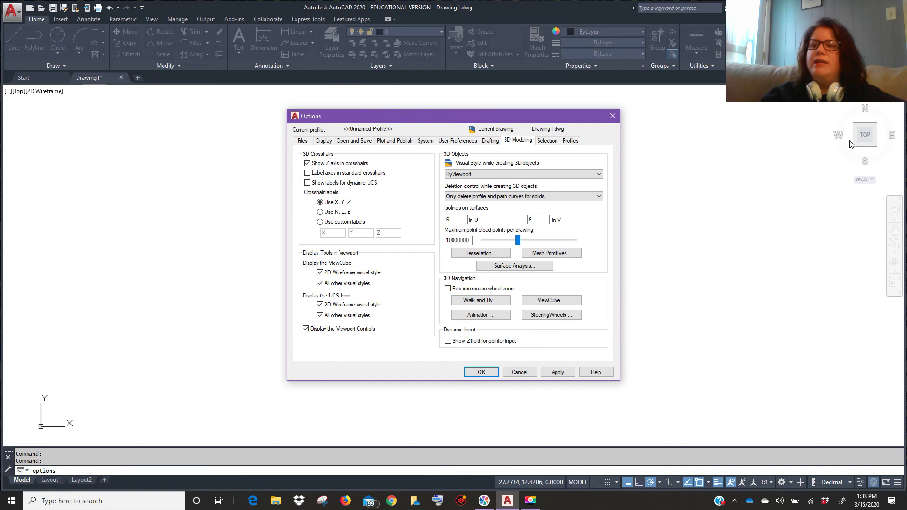
left_click(320, 274)
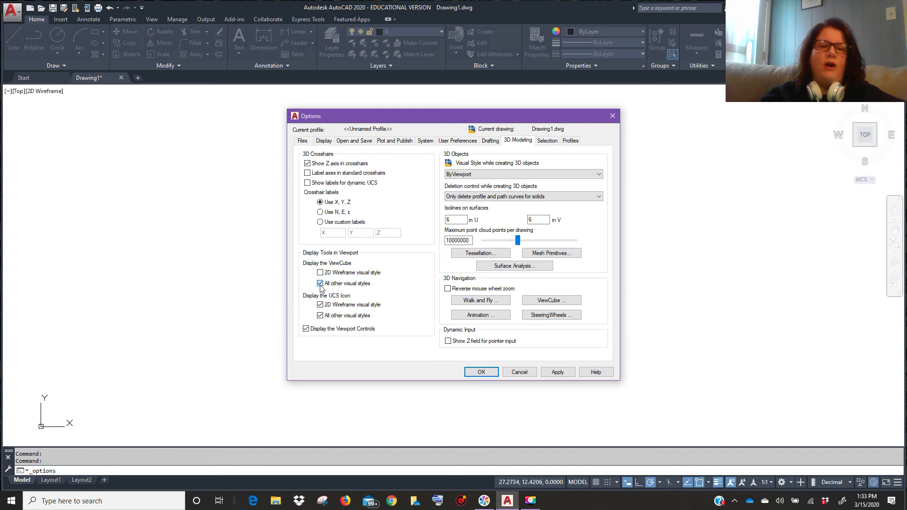
left_click(320, 283)
left_click(321, 306)
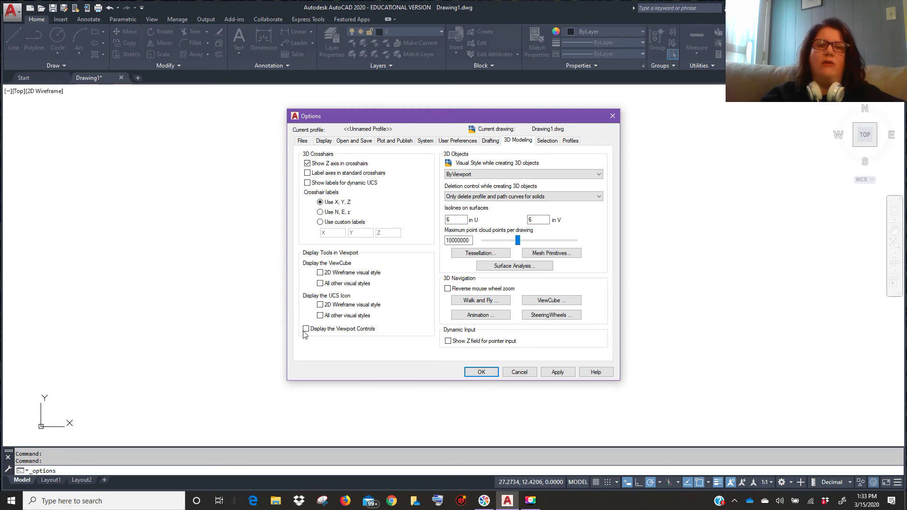
- Uncheck Allow press and drag for Lasso on the Selection tab, then apply and close Options
left_click(548, 141)
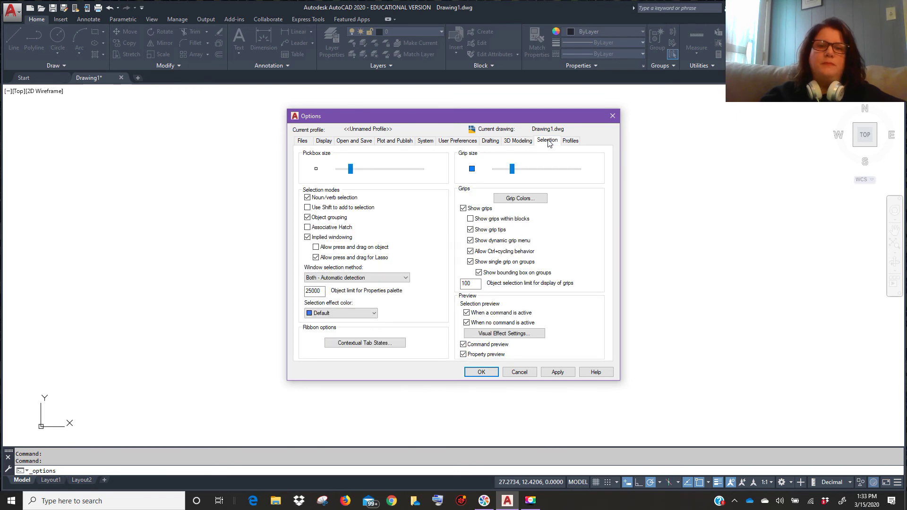
left_click(316, 257)
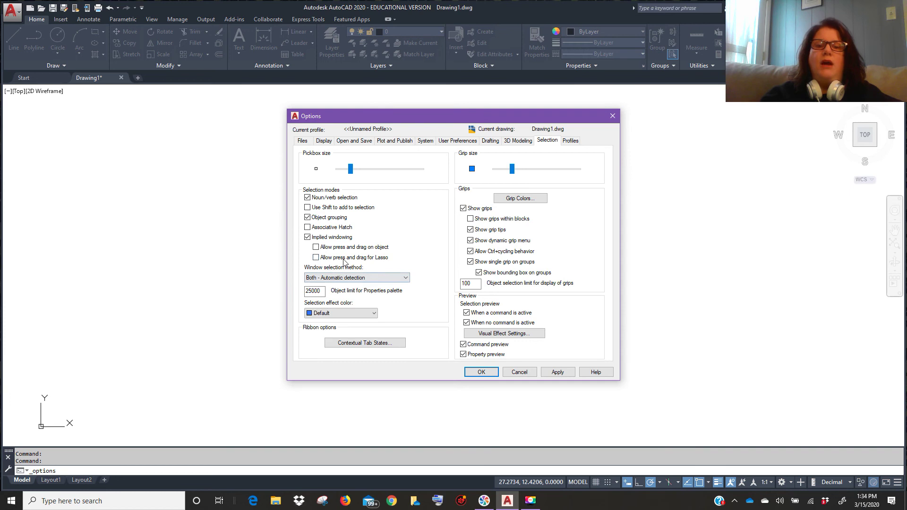
left_click(558, 372)
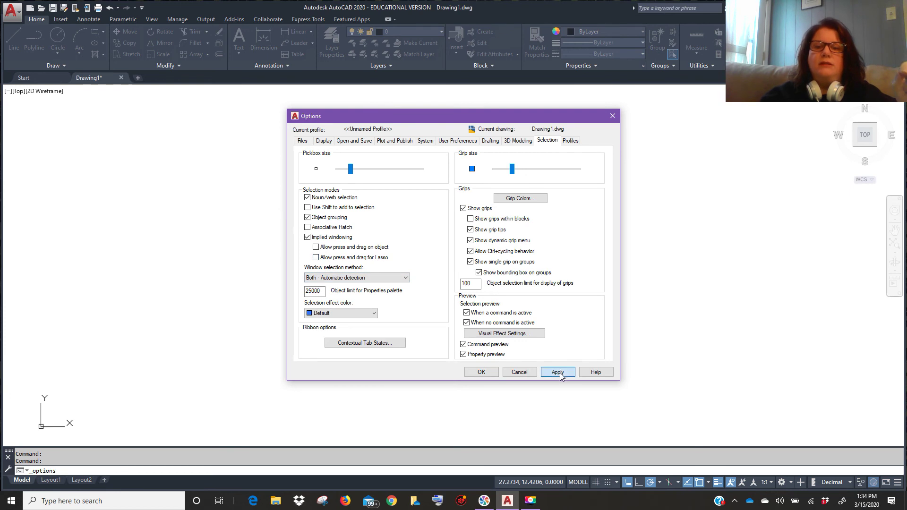
left_click(481, 373)
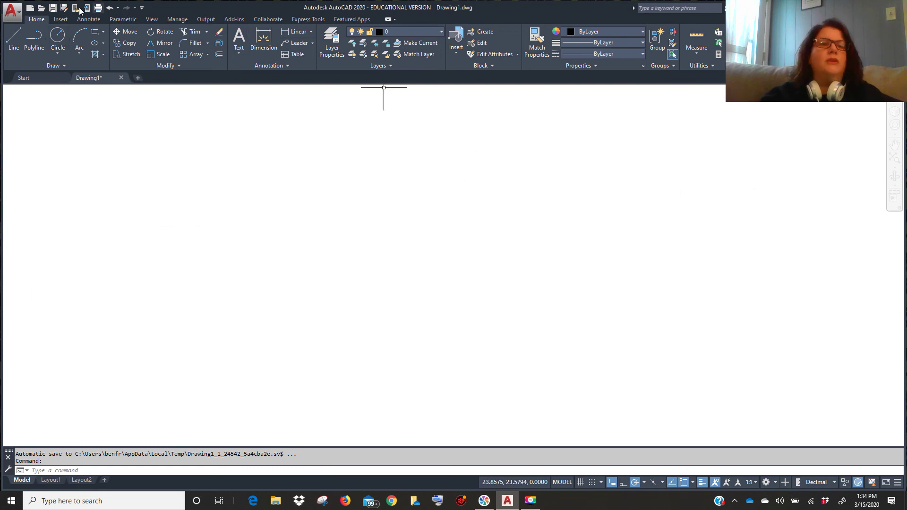
- Turn on Show Menu Bar from the Quick Access Toolbar dropdown and browse the new menus
left_click(142, 8)
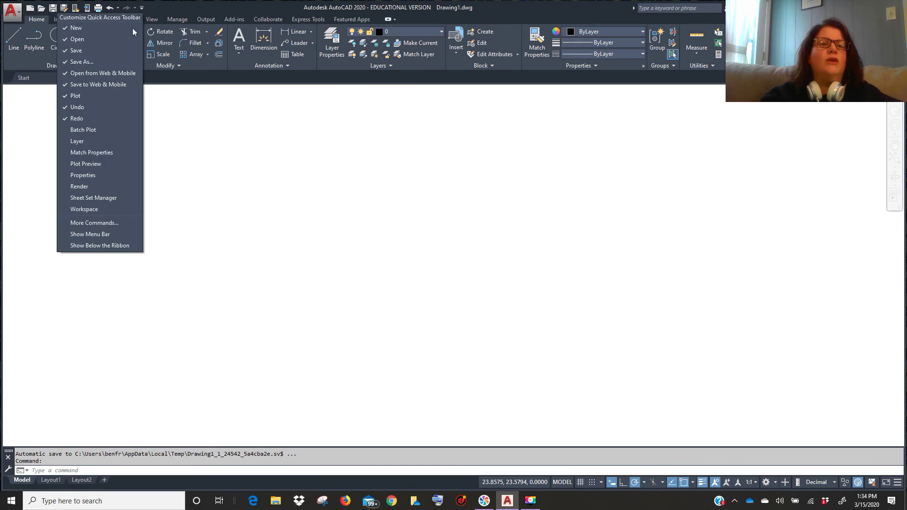
left_click(95, 235)
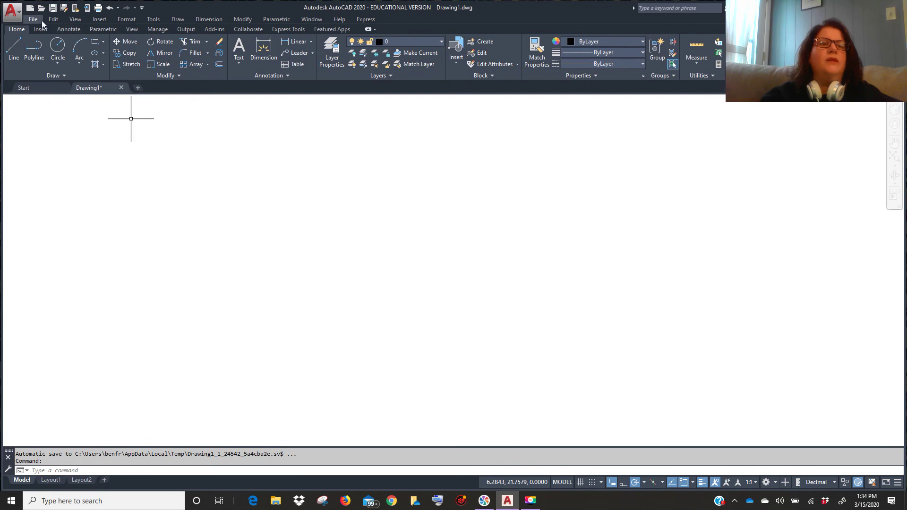
left_click(100, 19)
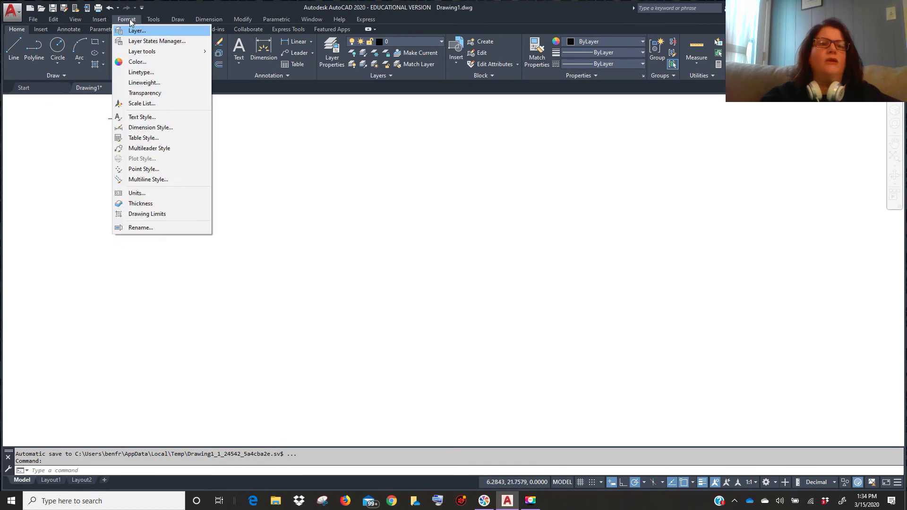
mouse_move(207, 21)
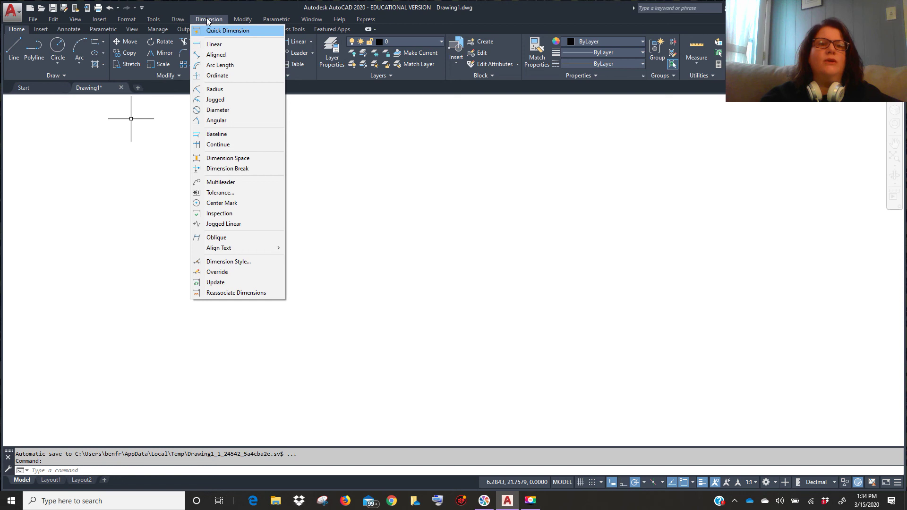
mouse_move(243, 18)
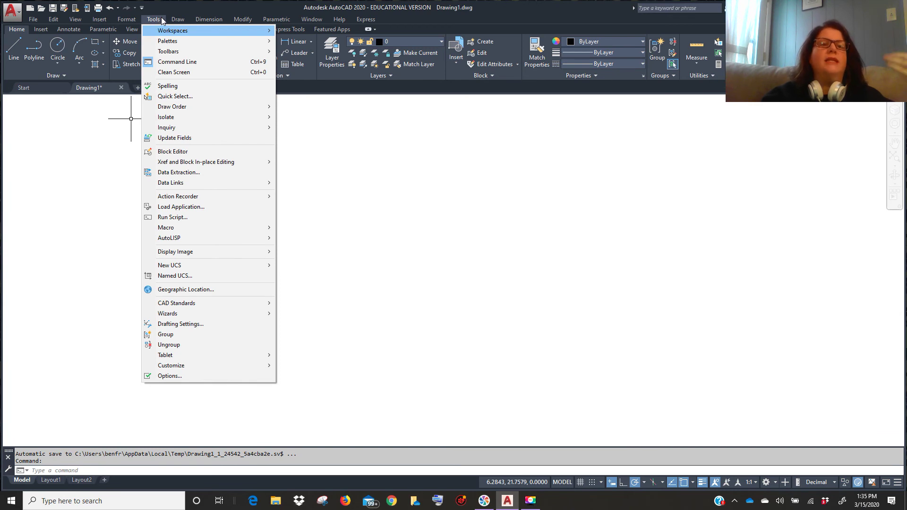
left_click(162, 20)
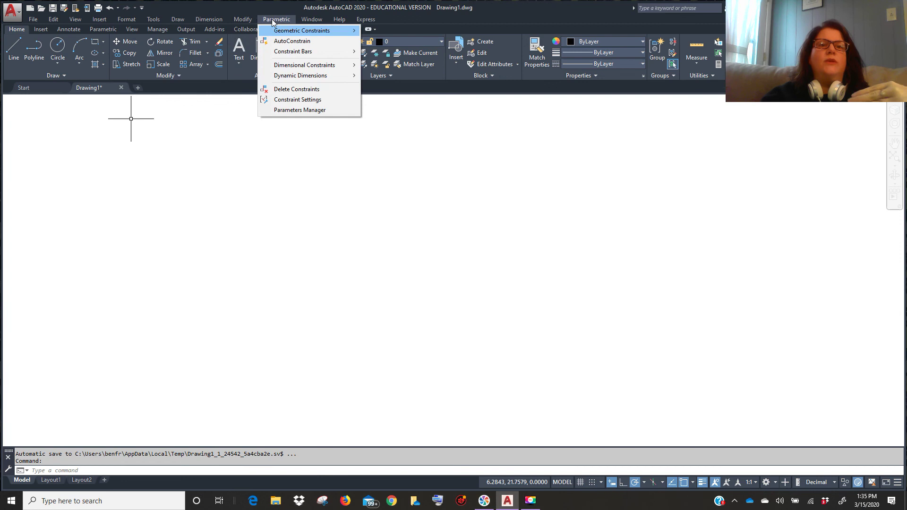
left_click(136, 21)
left_click(152, 21)
- Display the Object Snap toolbar from Tools > Toolbars > AutoCAD and dock it on the right
left_click(152, 20)
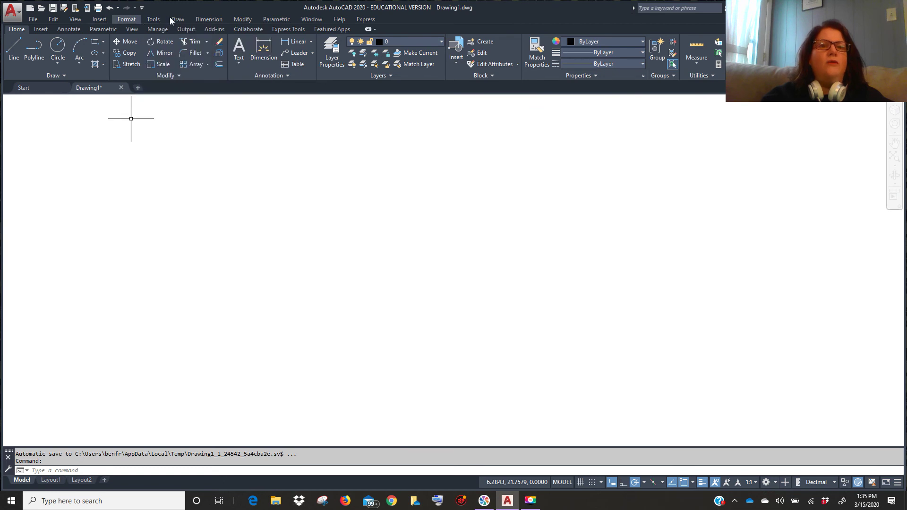
left_click(154, 21)
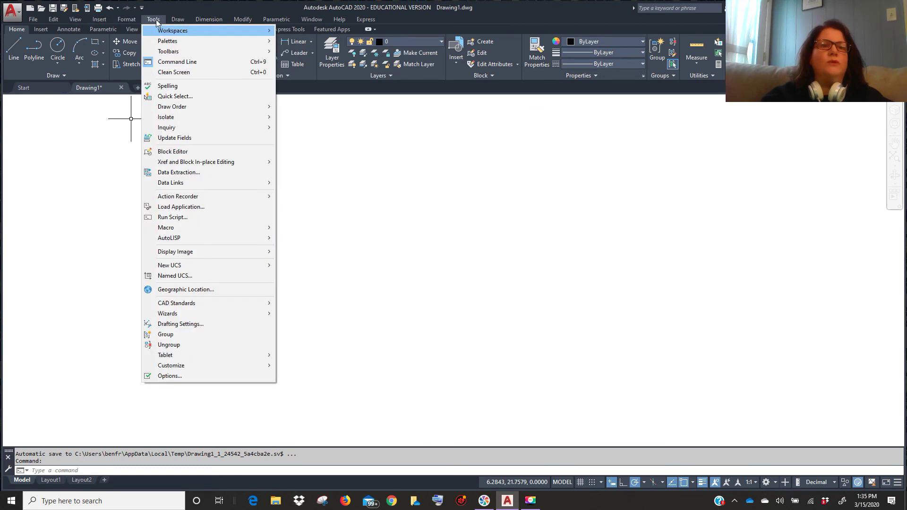
mouse_move(172, 56)
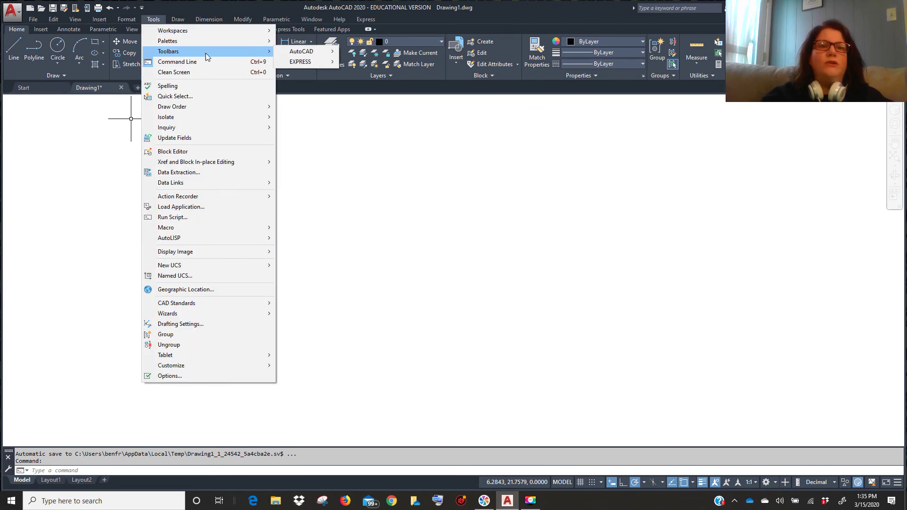
mouse_move(305, 53)
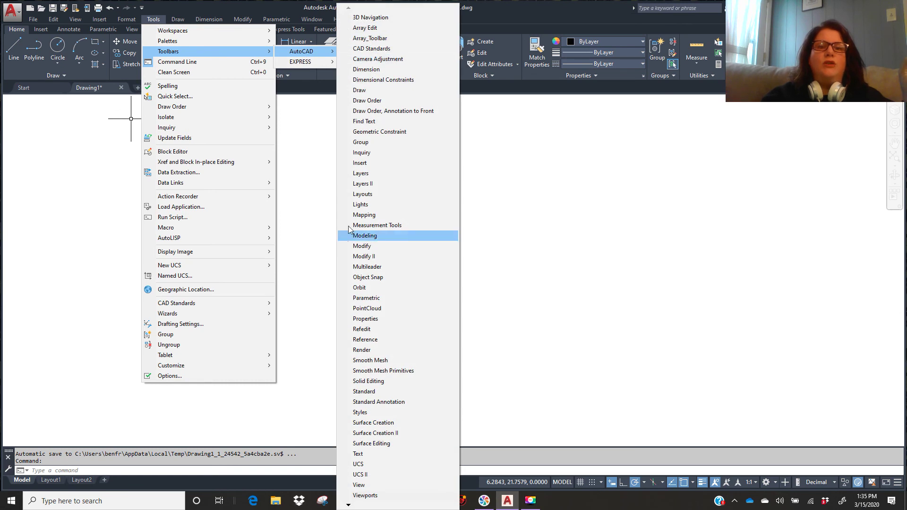
left_click(373, 280)
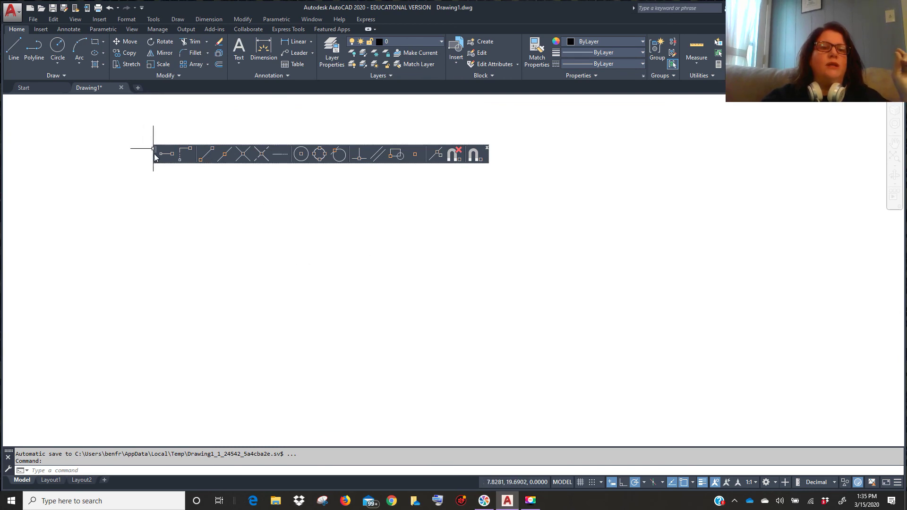
mouse_move(156, 157)
left_mouse_down()
mouse_move(399, 233)
mouse_move(487, 249)
mouse_move(806, 251)
mouse_move(803, 265)
mouse_move(898, 252)
left_mouse_up()
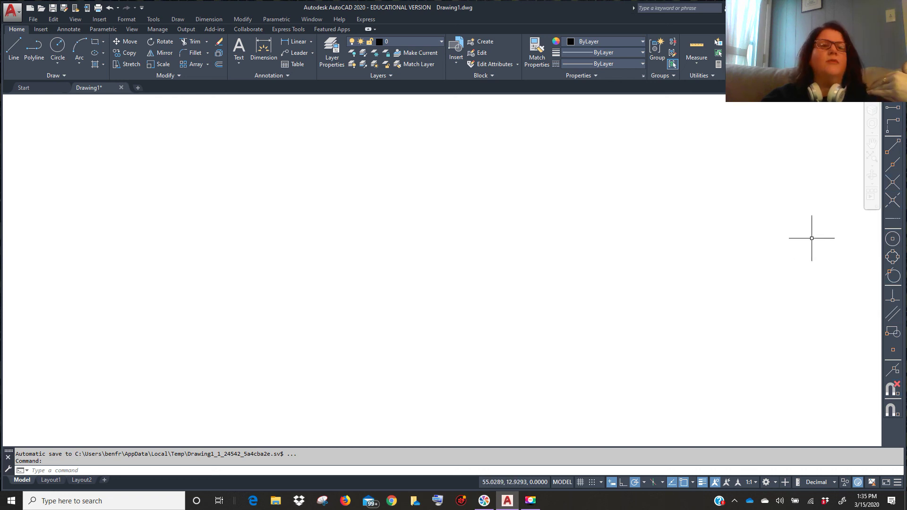
- Display the Zoom toolbar from Tools > Toolbars > AutoCAD and dock it on the left
left_click(153, 20)
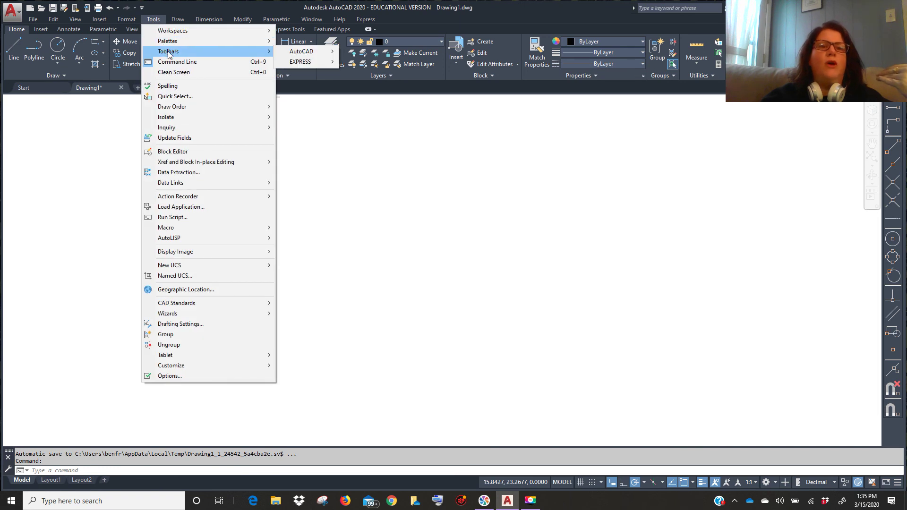
mouse_move(302, 55)
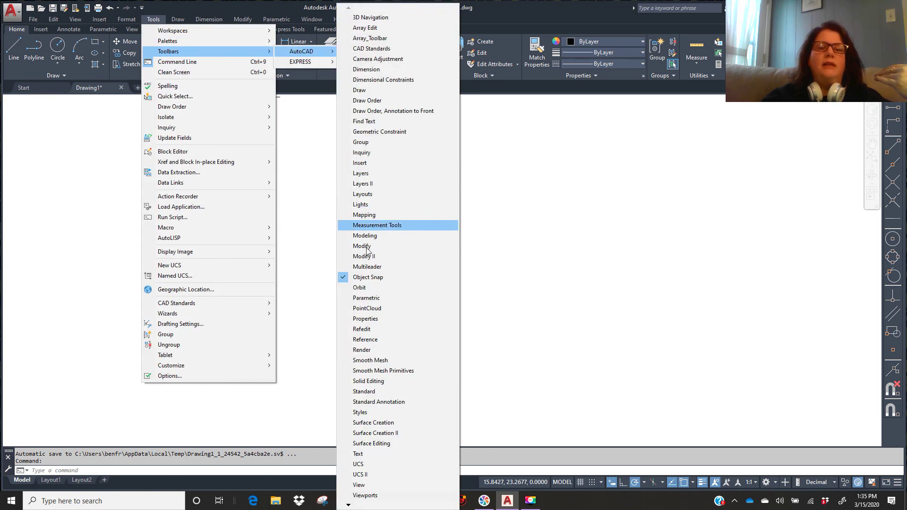
mouse_move(349, 505)
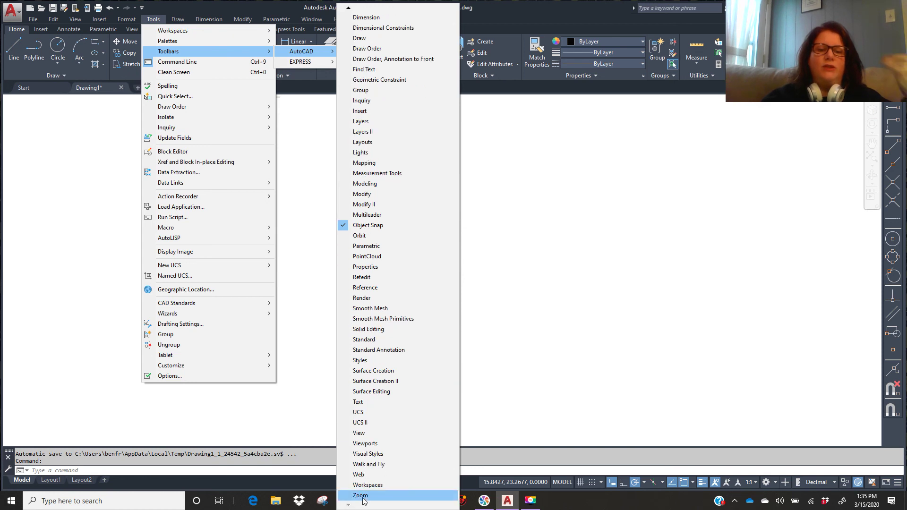
left_click(360, 496)
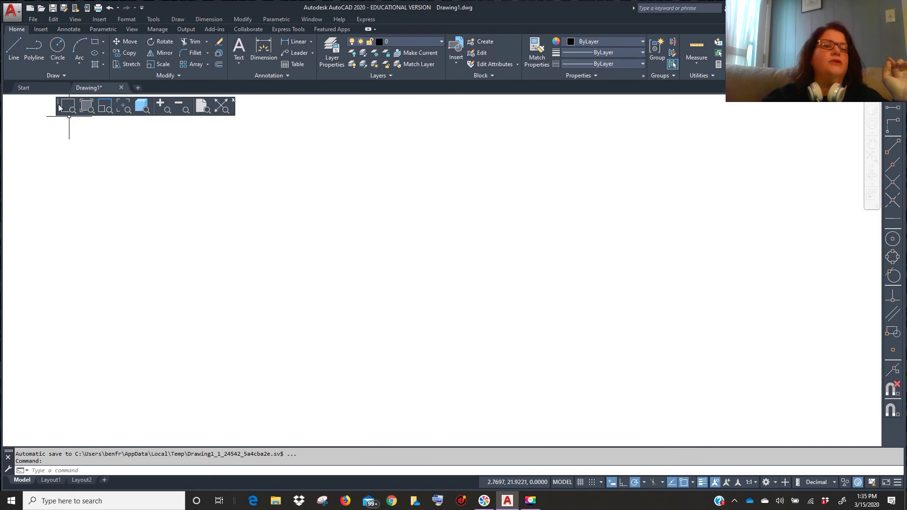
mouse_move(60, 108)
left_mouse_down()
mouse_move(26, 139)
mouse_move(6, 141)
left_mouse_up()
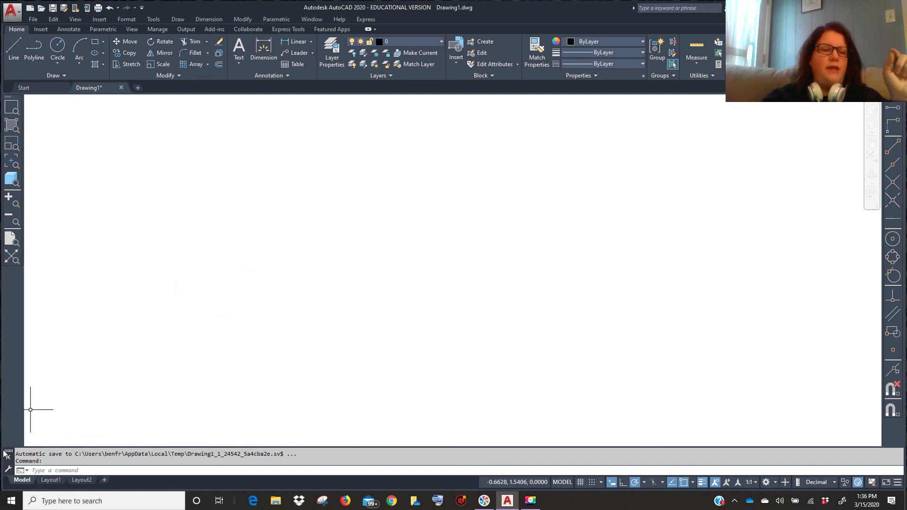
left_click_drag(8, 455, 164, 456)
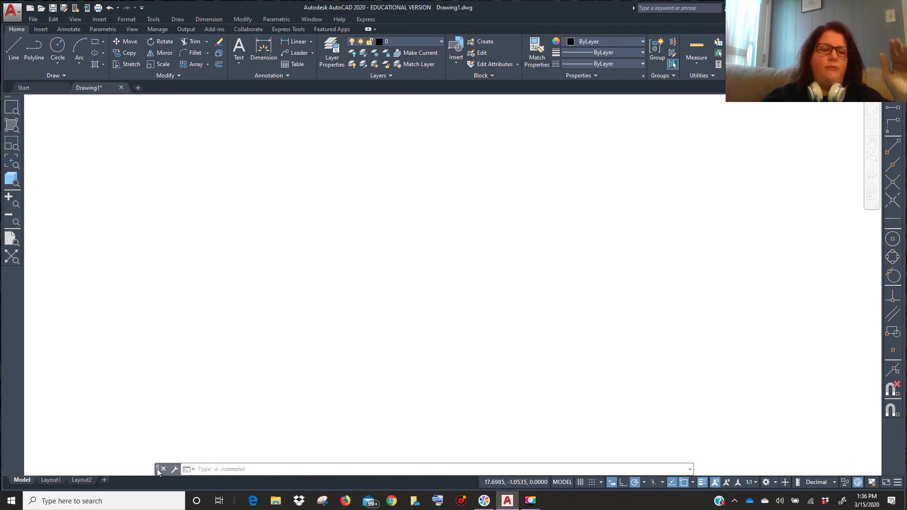
left_click_drag(157, 469, 156, 478)
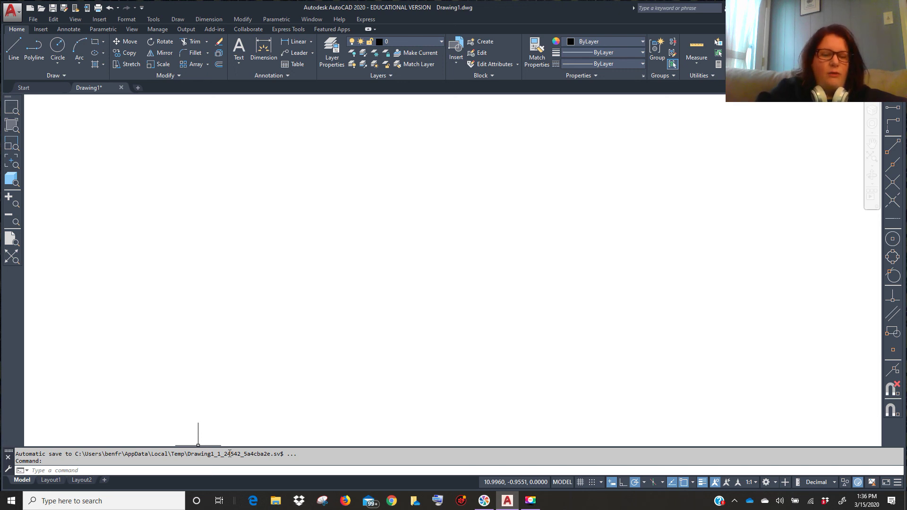
key("ctrl+9")
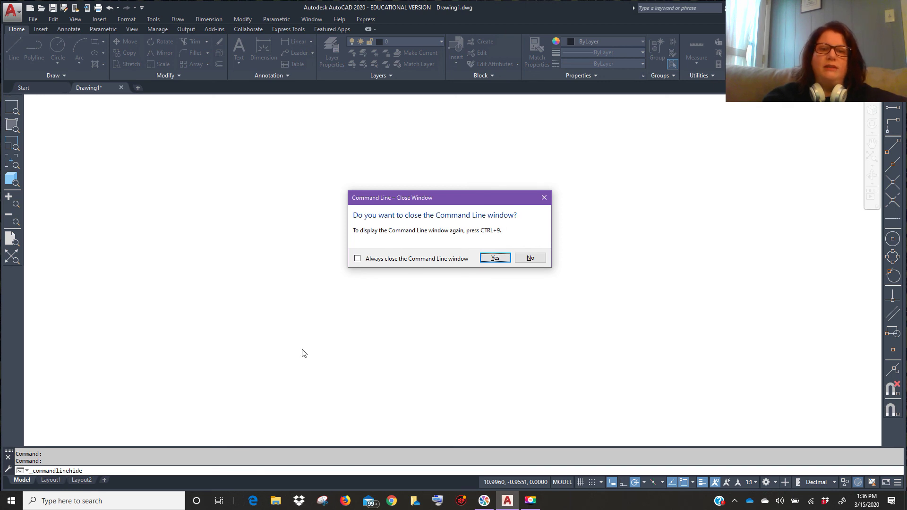
left_click(542, 260)
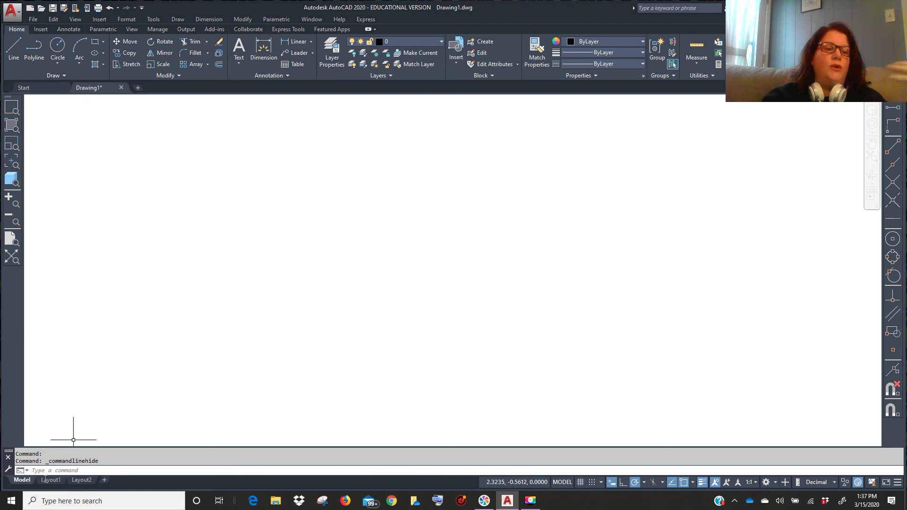
left_click(11, 502)
type("one")
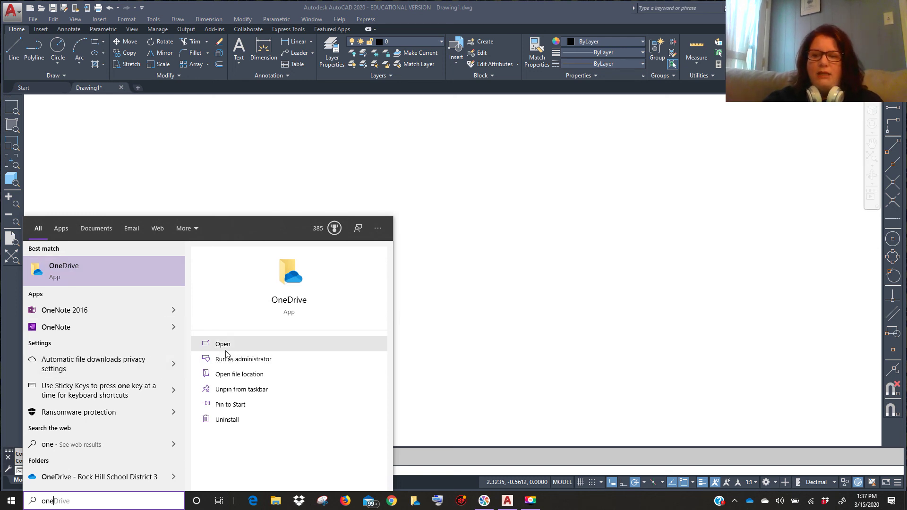
left_click(455, 335)
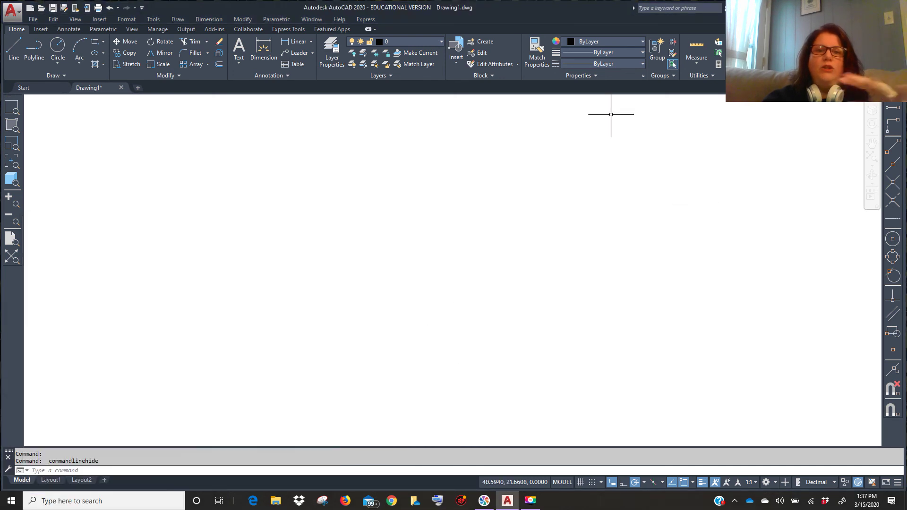